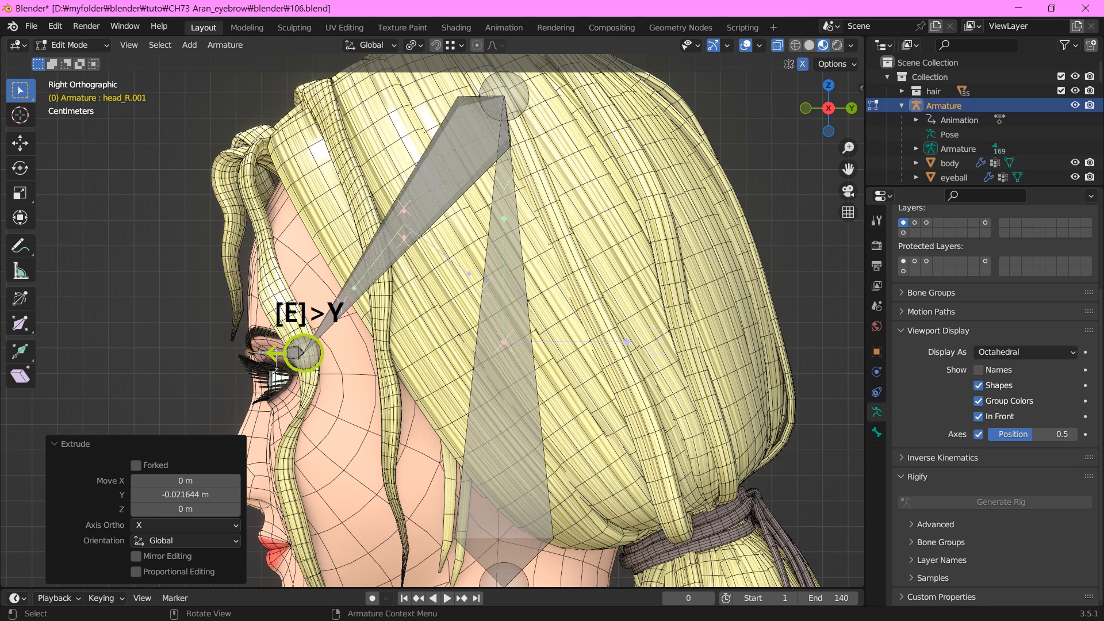
Delete the long bone linking the head to the brow, and recalculate the eyebrow bones' roll to the Global +Z Axis.
{"action": "key", "text": "x"}
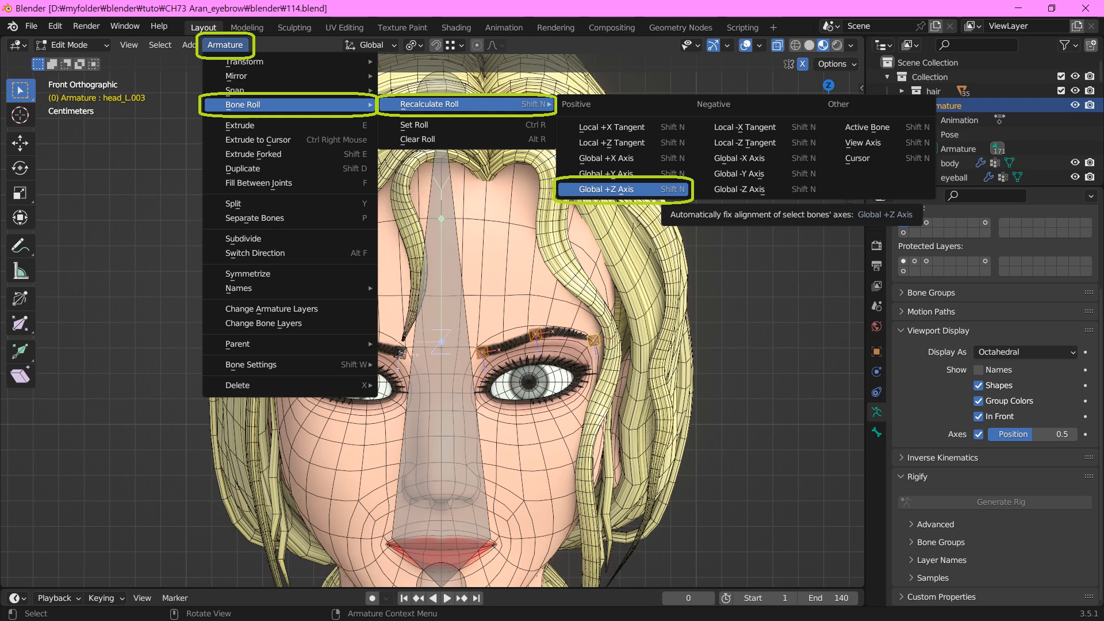
{"action": "left_click", "coordinate": [606, 189]}
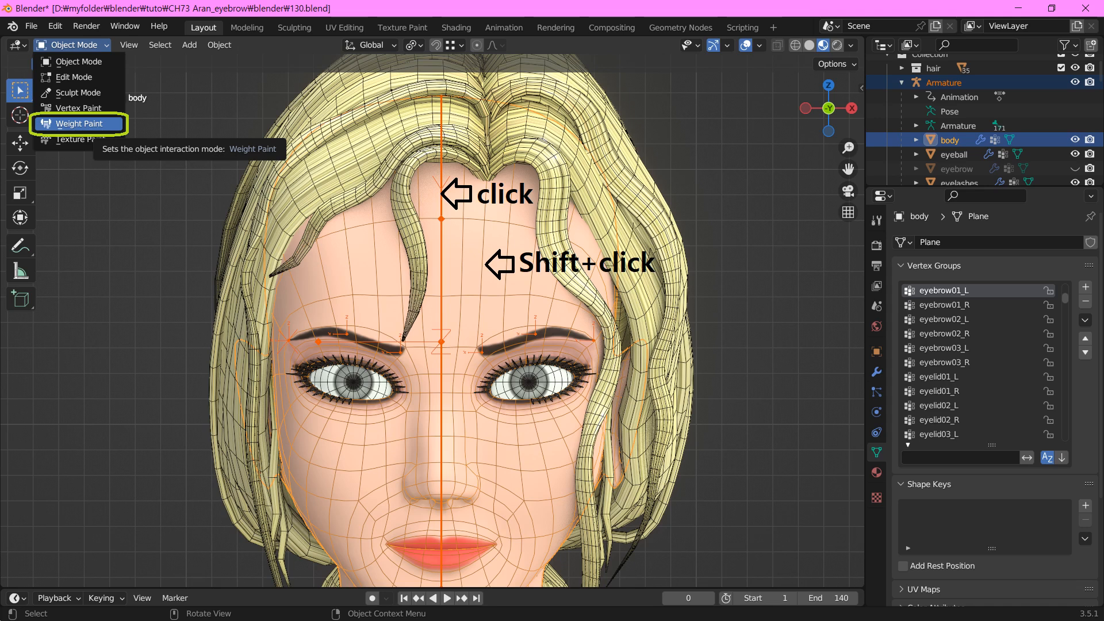
Put the body mesh in Weight Paint mode with the armature selected, and rotate the head bone about the X axis.
{"action": "left_click", "coordinate": [79, 123]}
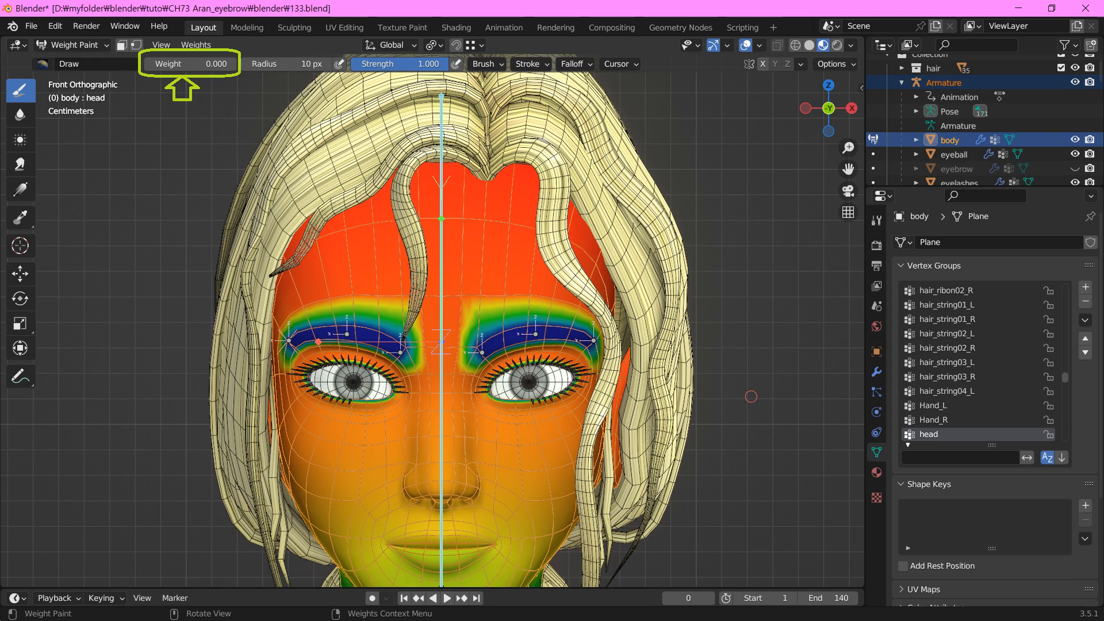
{"action": "key", "text": "r"}
{"action": "key", "text": "x"}
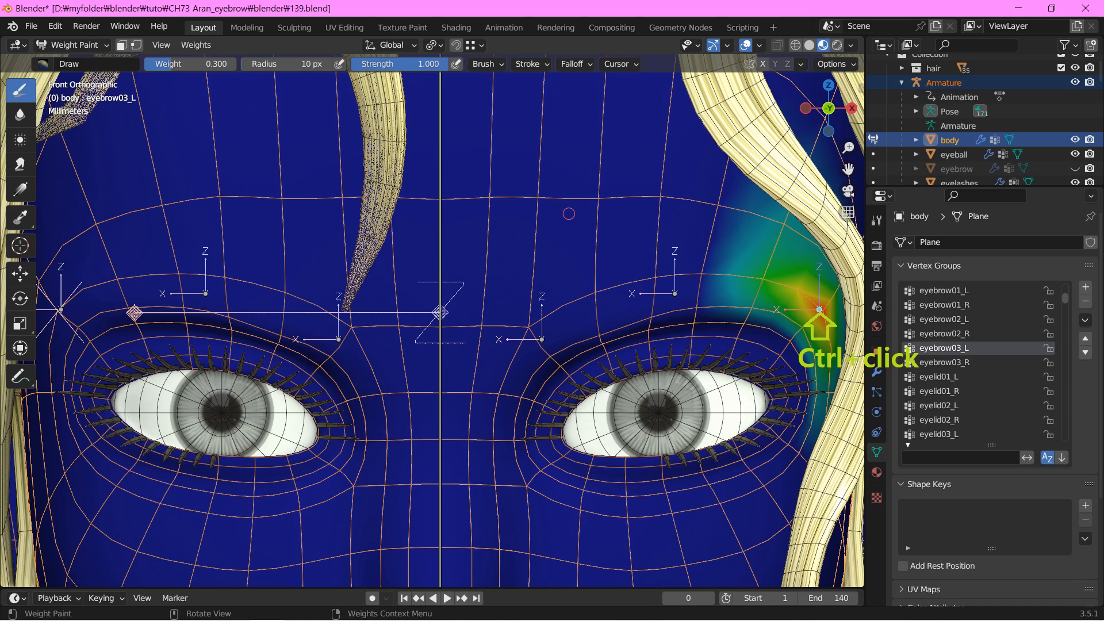
Return the body from Weight Paint to Object Mode and put the armature in Pose Mode.
{"action": "left_click", "coordinate": [71, 44]}
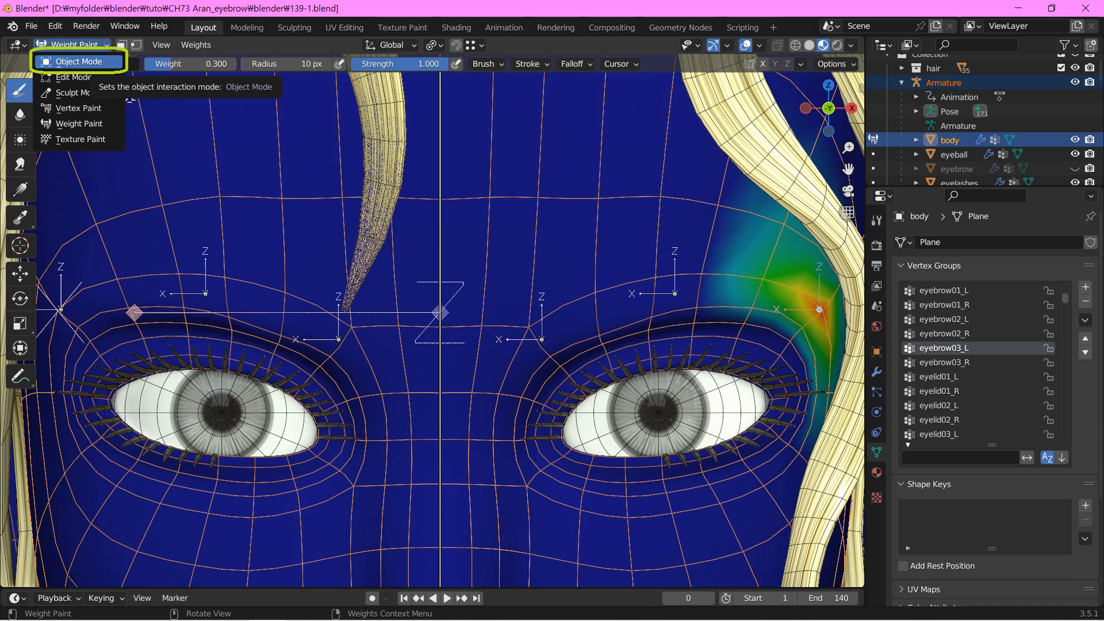
{"action": "left_click", "coordinate": [79, 61]}
{"action": "left_click", "coordinate": [72, 45]}
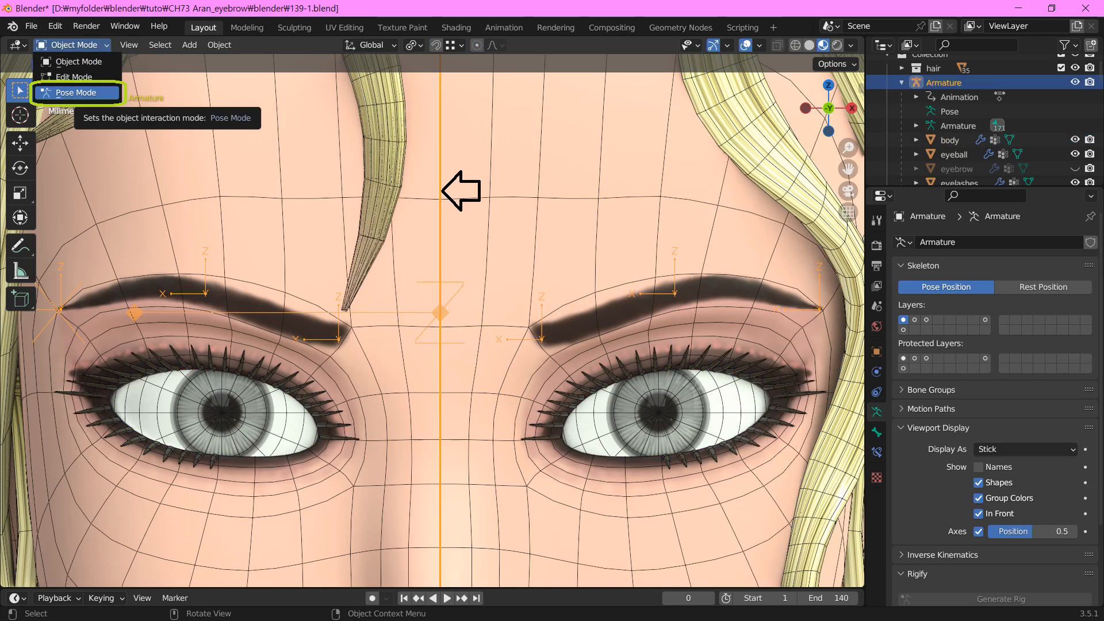
{"action": "left_click", "coordinate": [76, 93]}
Try moving the eyebrow03_L bone up along global Z by about 0.0053 m to test the body weights.
{"action": "left_click", "coordinate": [542, 283]}
{"action": "key", "text": "g"}
{"action": "key", "text": "z"}
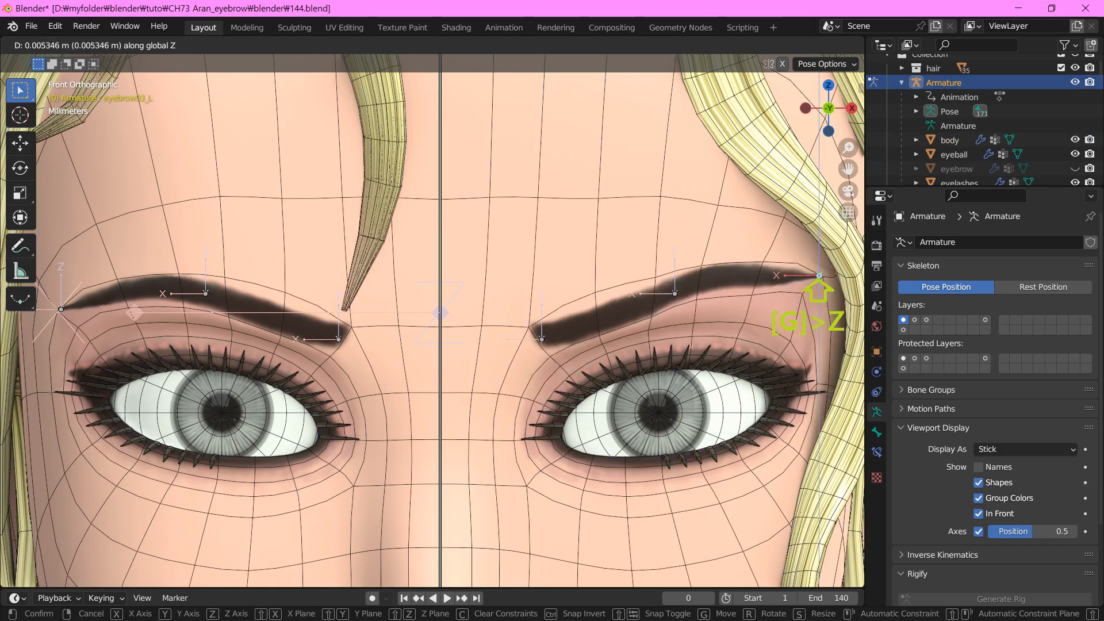
{"action": "key", "text": "Escape"}
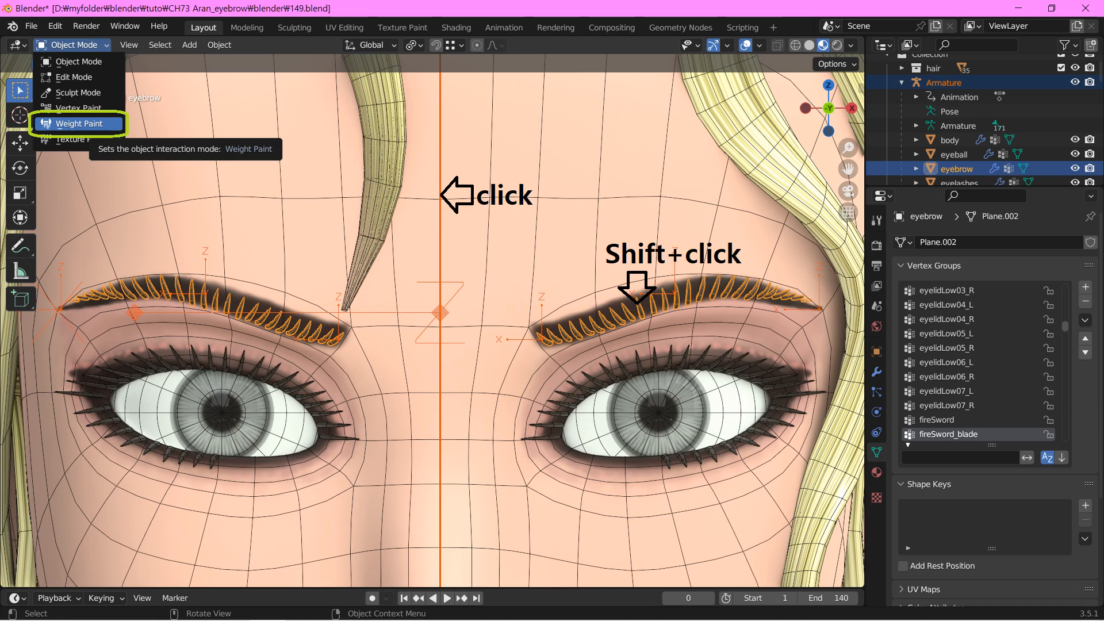
Put the eyebrow mesh in Weight Paint mode with the armature selected, and clear the eyebrow01_L bone's location.
{"action": "left_click", "coordinate": [79, 124]}
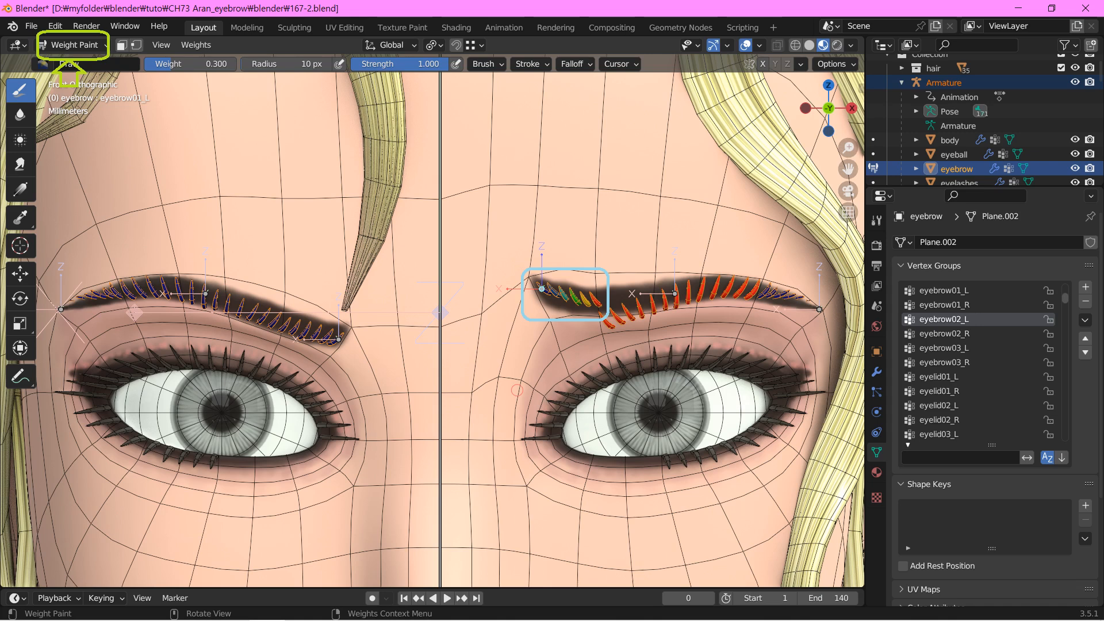
{"action": "key", "text": "alt+g"}
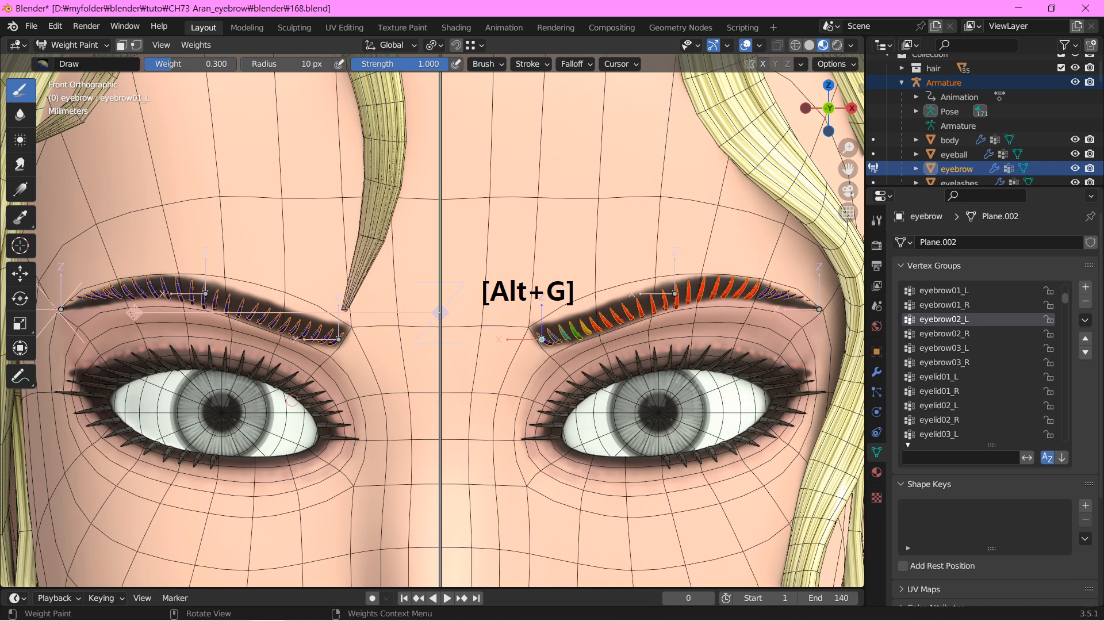
With the eyebrow02_L bone raised along Z, assign weight 0.100 in eyebrow03_L to the linked brow hairs, and clear the bone's location.
{"action": "key", "text": "g"}
{"action": "key", "text": "z"}
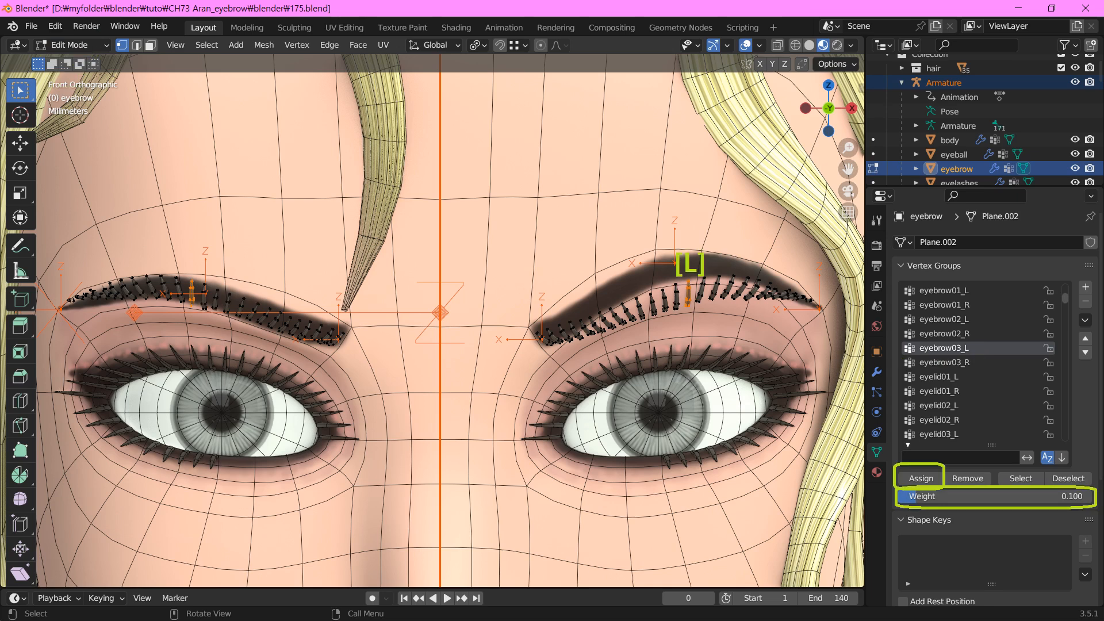
{"action": "key", "text": "l"}
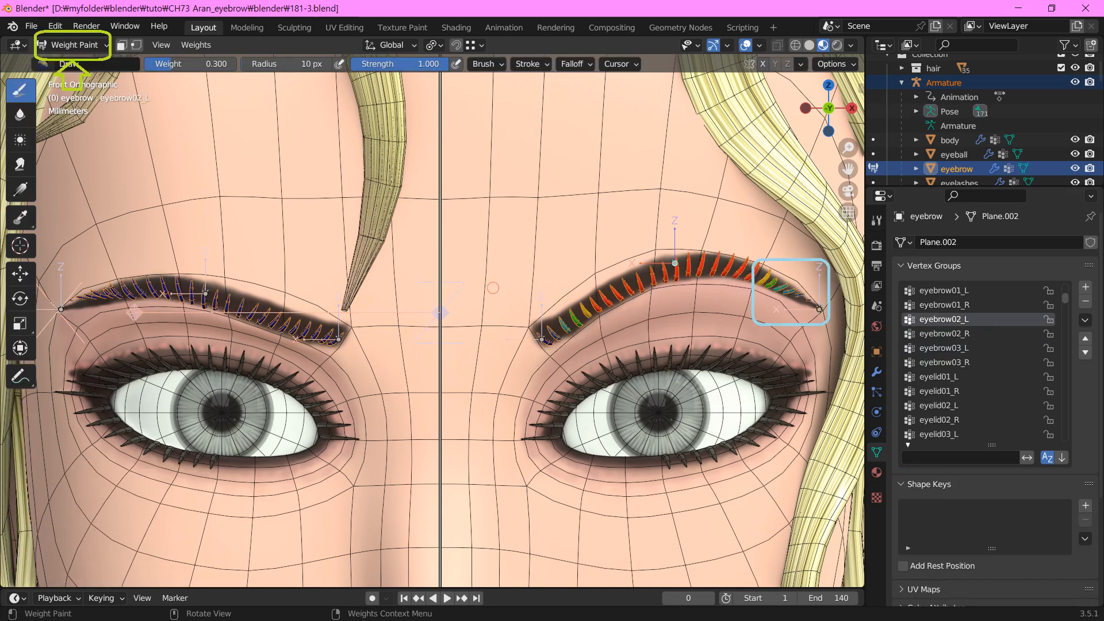
{"action": "key", "text": "alt+g"}
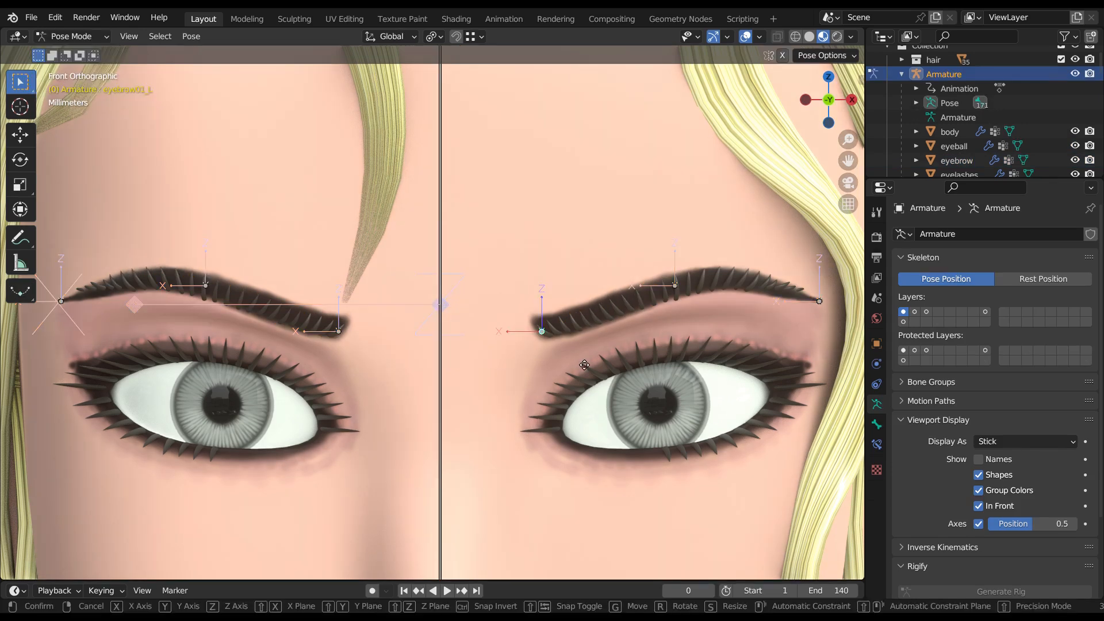
Try raising the eyebrow01_L bone along global Z by about 0.0064 m to test the inner brow's deformation.
{"action": "key", "text": "g"}
{"action": "key", "text": "z"}
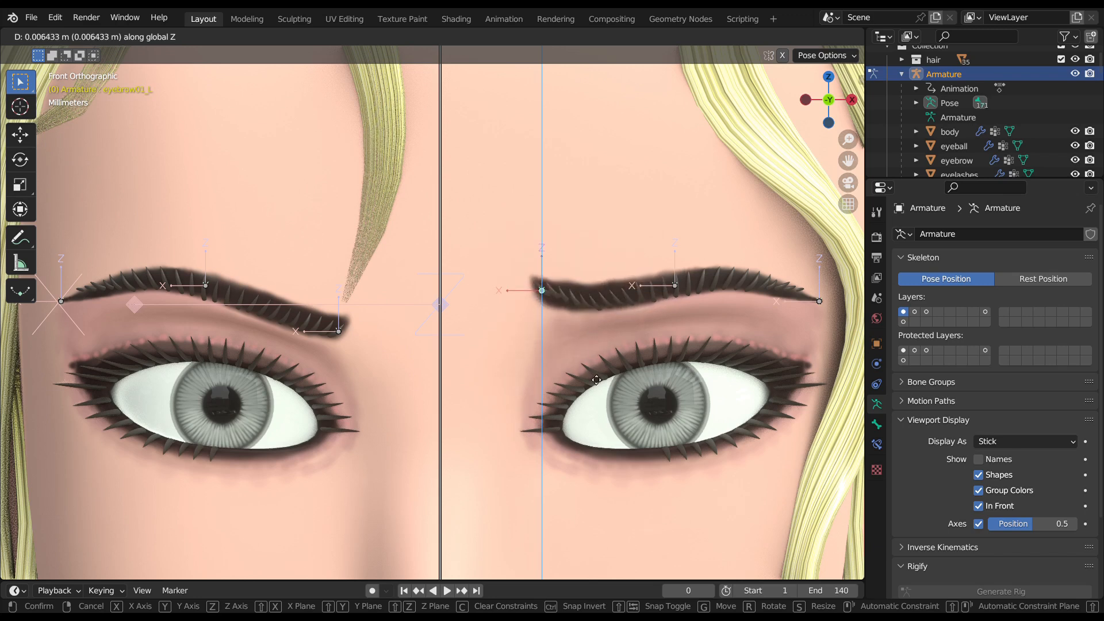
{"action": "right_click", "coordinate": [602, 342]}
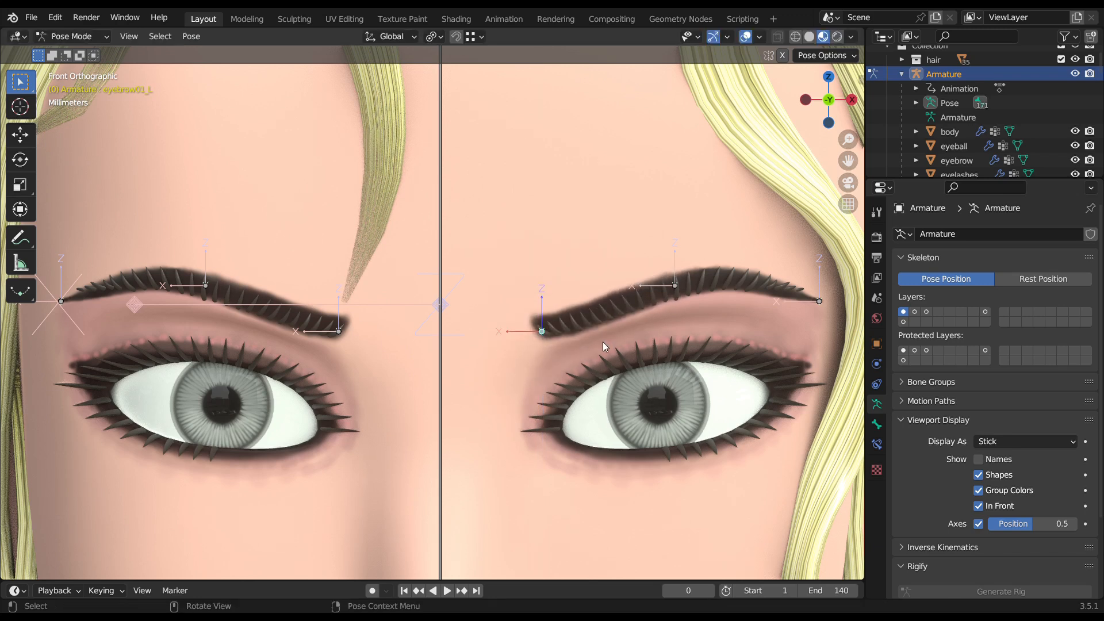
Try moving the eyebrow02_L bone along global Z to test the middle brow's deformation.
{"action": "left_click", "coordinate": [677, 287]}
{"action": "key", "text": "g"}
{"action": "key", "text": "z"}
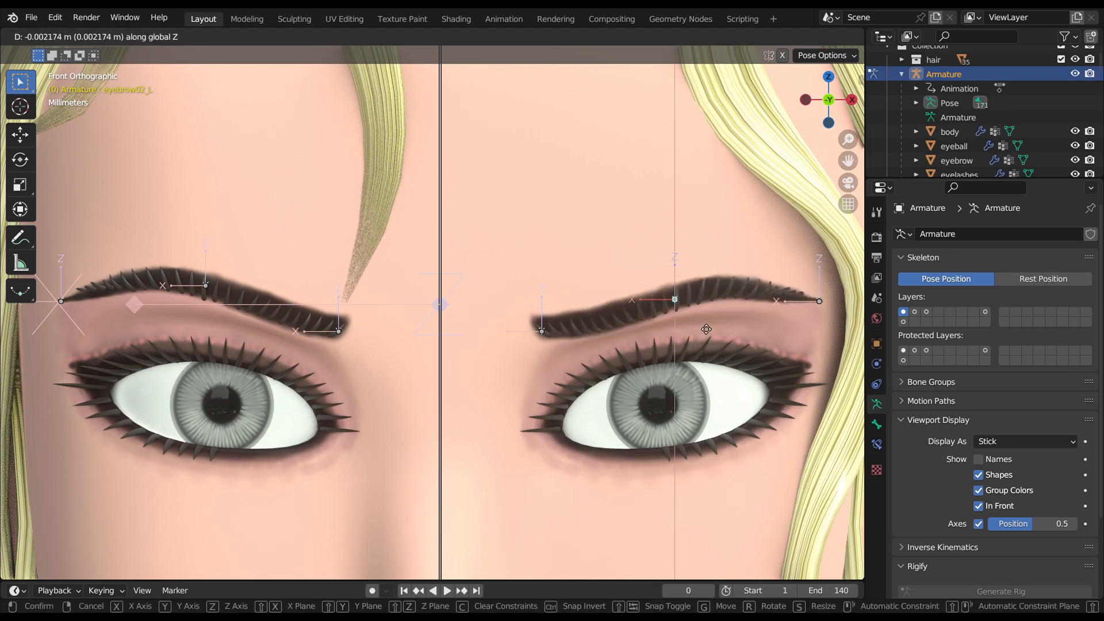
{"action": "left_click", "coordinate": [701, 334]}
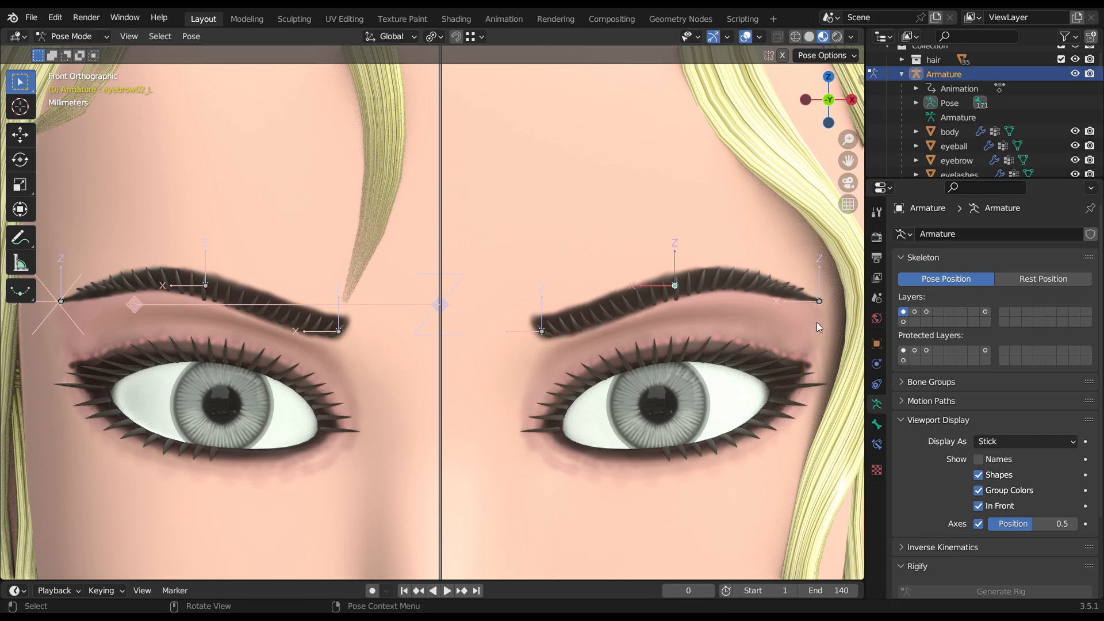
Test the outer brow's deformation by moving the eyebrow03_L bone along global Z.
{"action": "left_click", "coordinate": [820, 302]}
{"action": "key", "text": "g"}
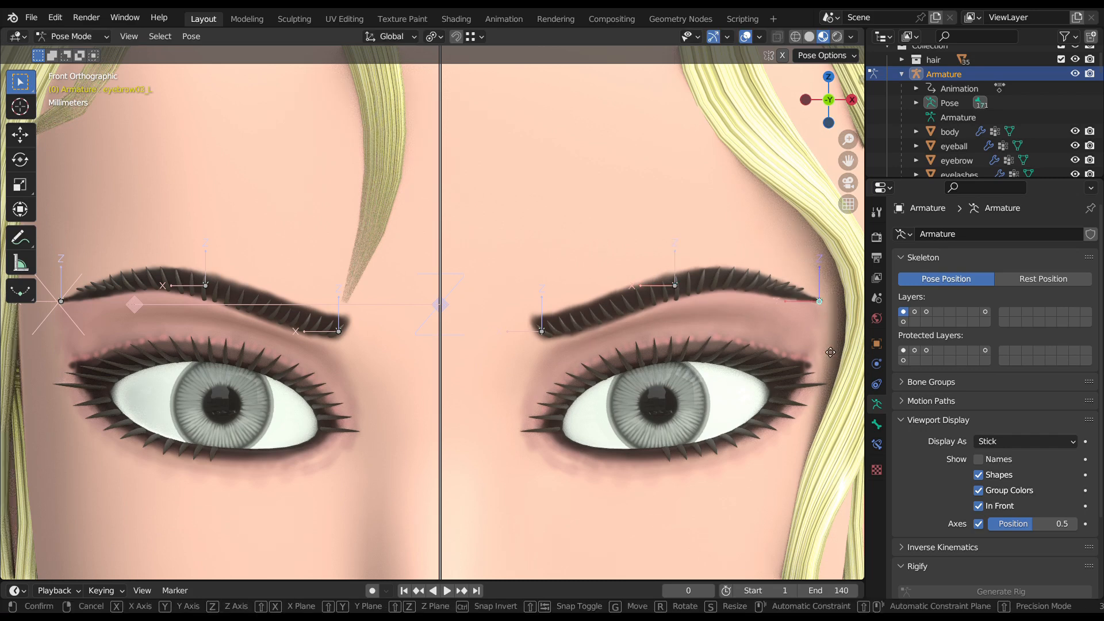
{"action": "key", "text": "z"}
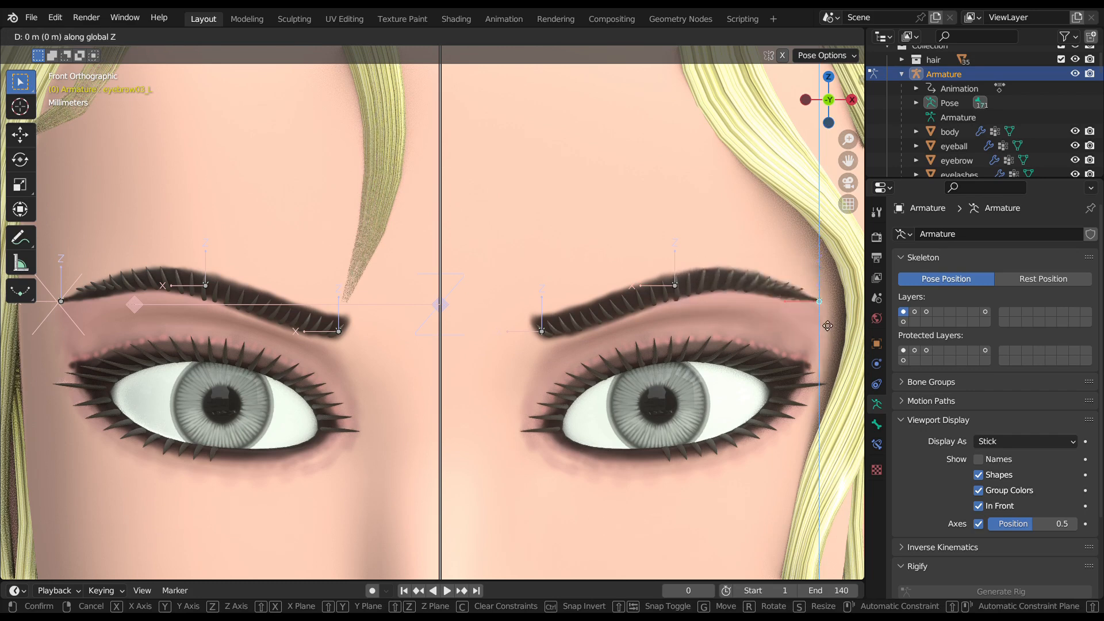
{"action": "left_click", "coordinate": [825, 345]}
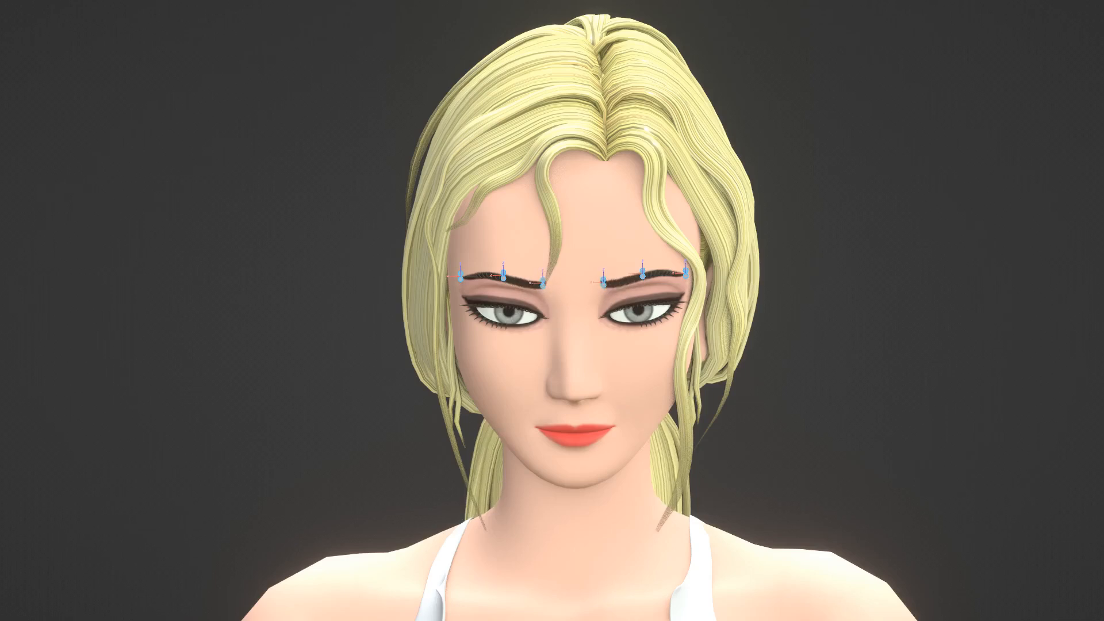